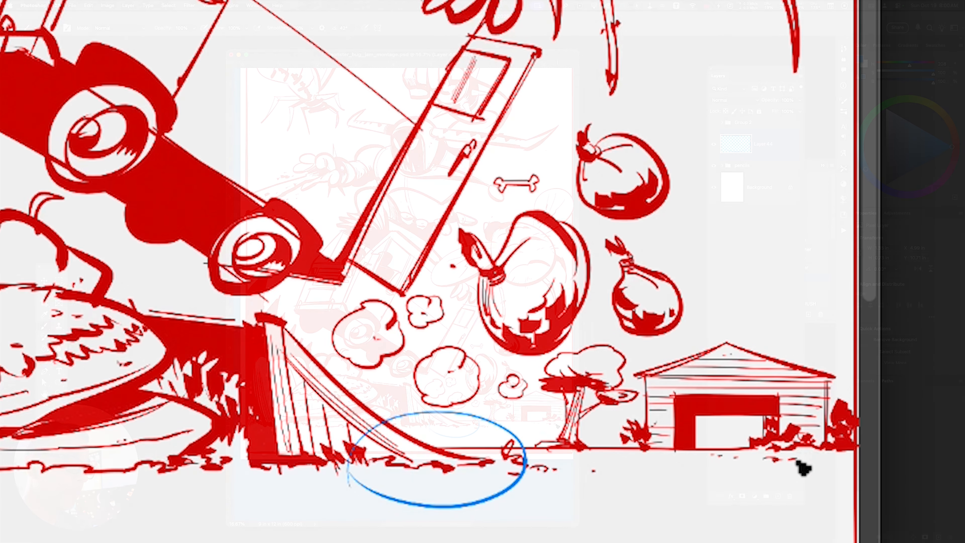
Undo the blue ellipse and draw a blue flow arrow from the upper bug's wing to the monster's horn, undoing the extra arrowhead
key("super+z")
key("space")
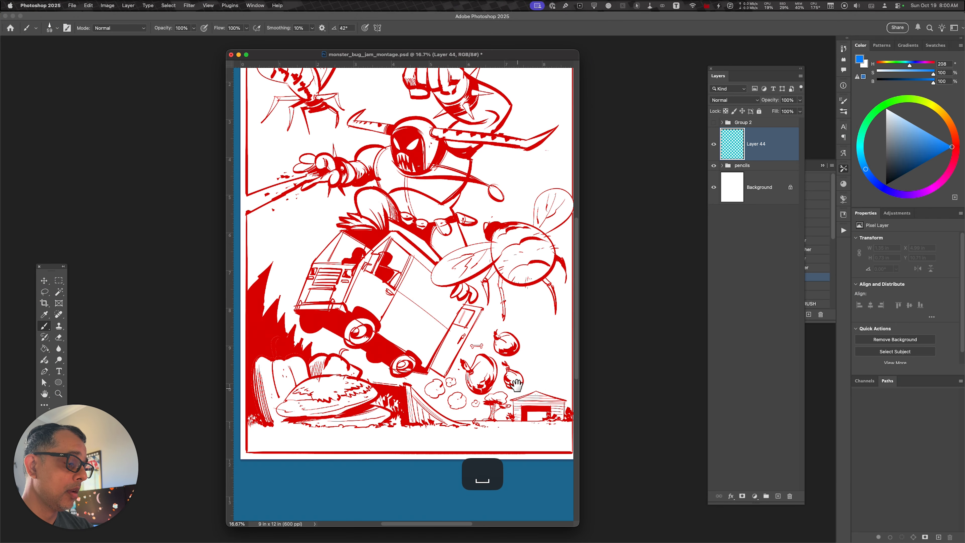
left_click_drag(516, 384, 511, 442)
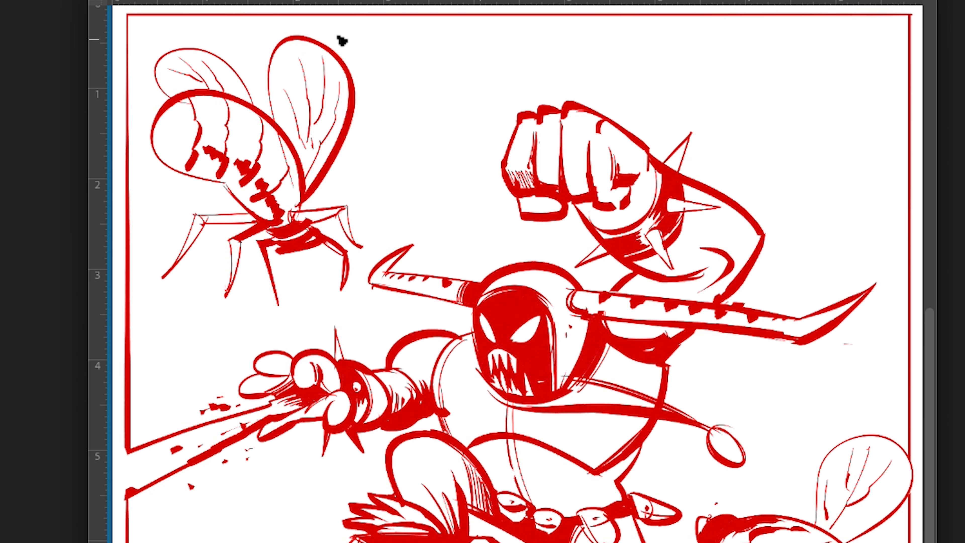
mouse_move(342, 38)
left_mouse_down()
mouse_move(367, 69)
mouse_move(365, 142)
mouse_move(332, 196)
mouse_move(356, 197)
mouse_move(380, 234)
left_mouse_up()
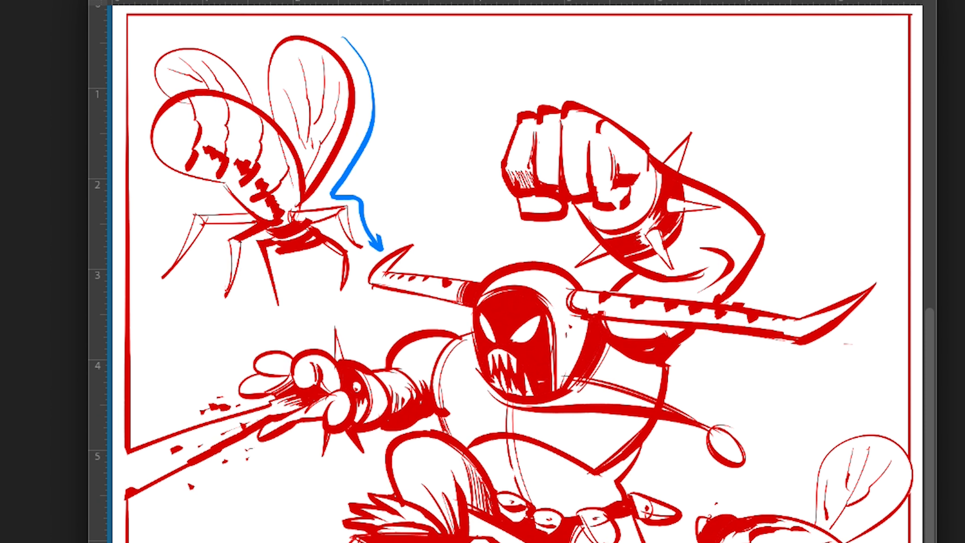
mouse_move(348, 51)
left_mouse_down()
mouse_move(343, 37)
mouse_move(358, 44)
left_mouse_up()
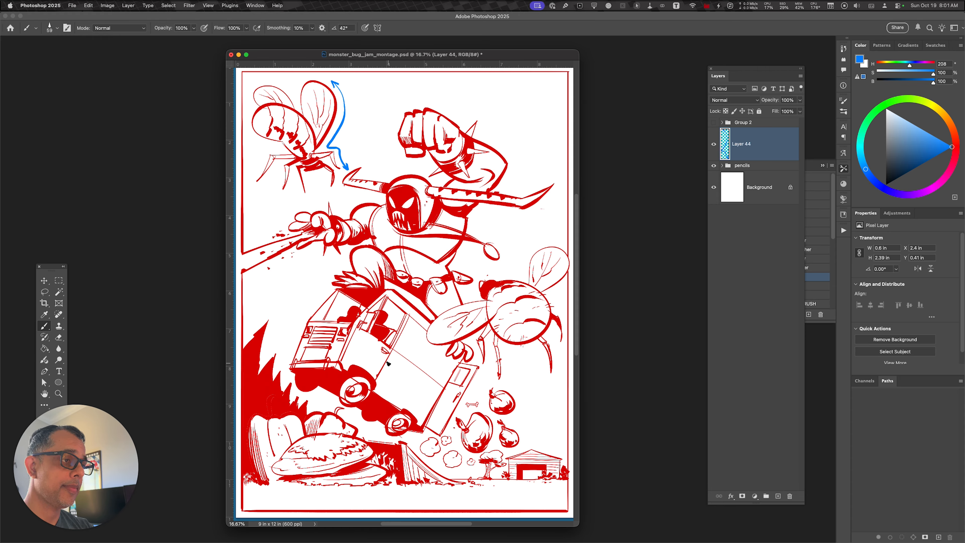
key("super+z")
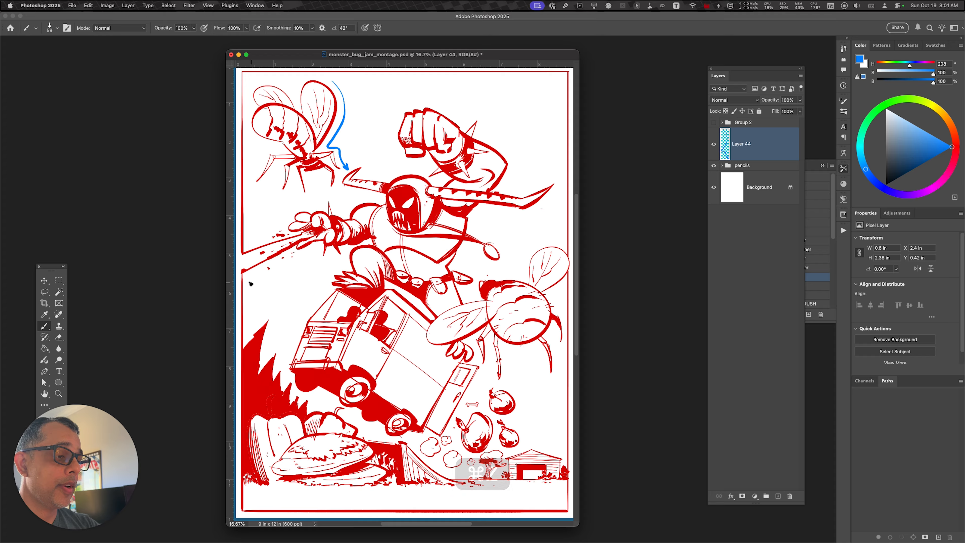
Draw two blue arrows along the beam toward the monster's outstretched hand and two rising arrows over the jagged treetops
left_click_drag(249, 284, 303, 257)
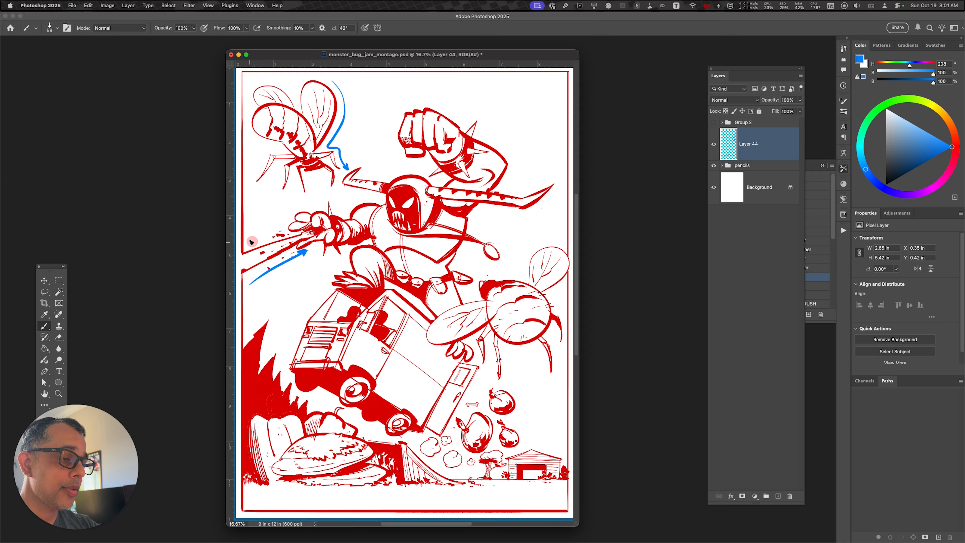
left_click_drag(249, 242, 282, 233)
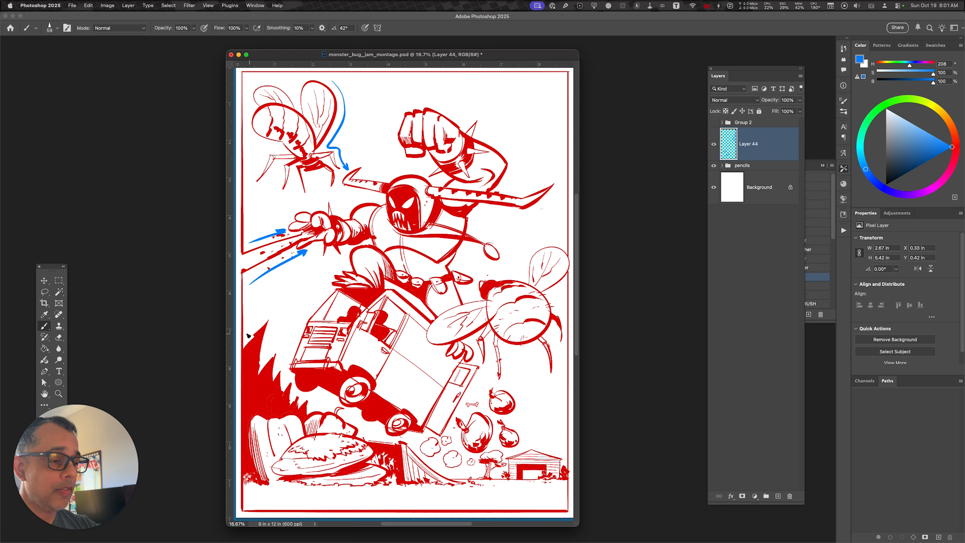
mouse_move(247, 339)
left_mouse_down()
mouse_move(270, 307)
mouse_move(266, 315)
left_mouse_up()
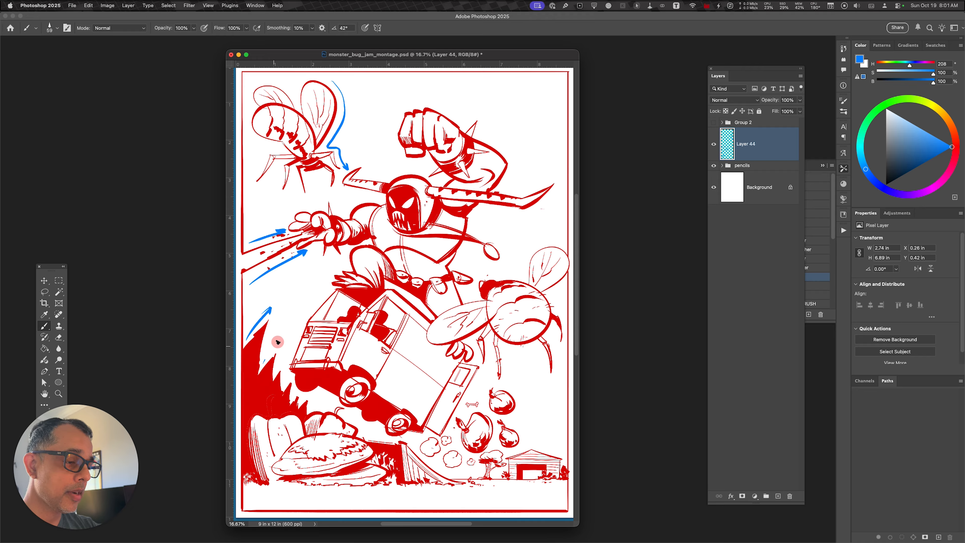
left_click_drag(262, 363, 281, 338)
left_click_drag(274, 339, 281, 344)
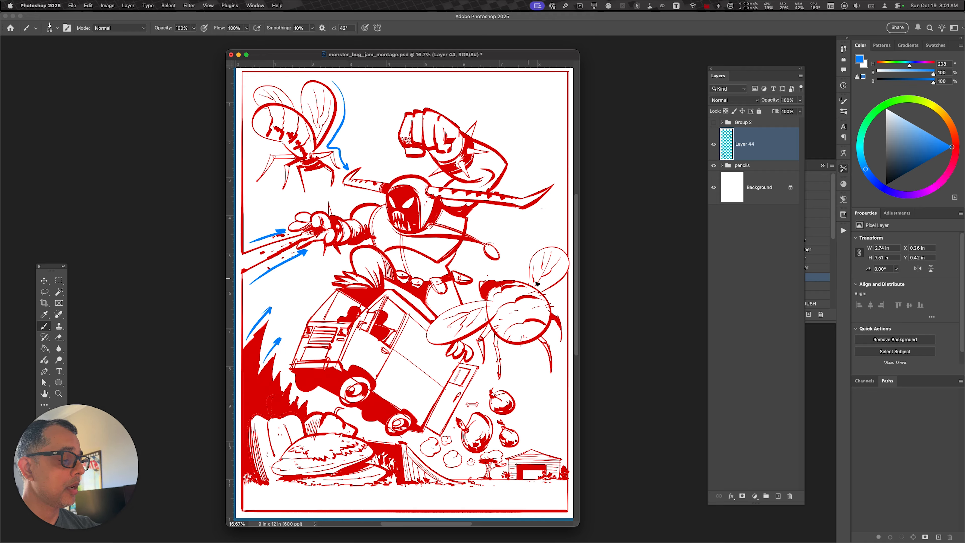
Draw blue flow arrows over the larger bug's wing, across the pumpkin pile, and up the ramp
mouse_move(566, 242)
left_mouse_down()
mouse_move(527, 249)
mouse_move(521, 272)
mouse_move(495, 272)
left_mouse_up()
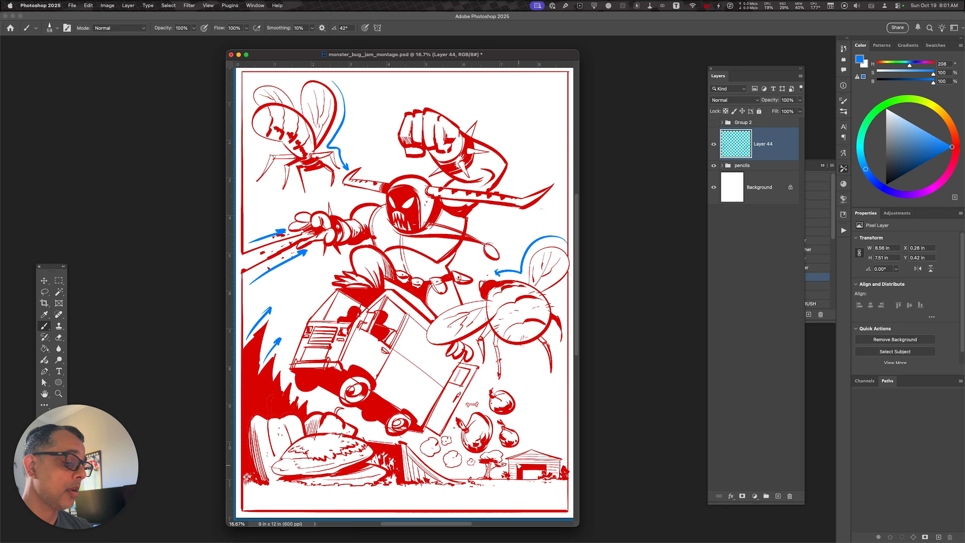
mouse_move(245, 447)
left_mouse_down()
mouse_move(299, 403)
mouse_move(306, 416)
mouse_move(335, 404)
left_mouse_up()
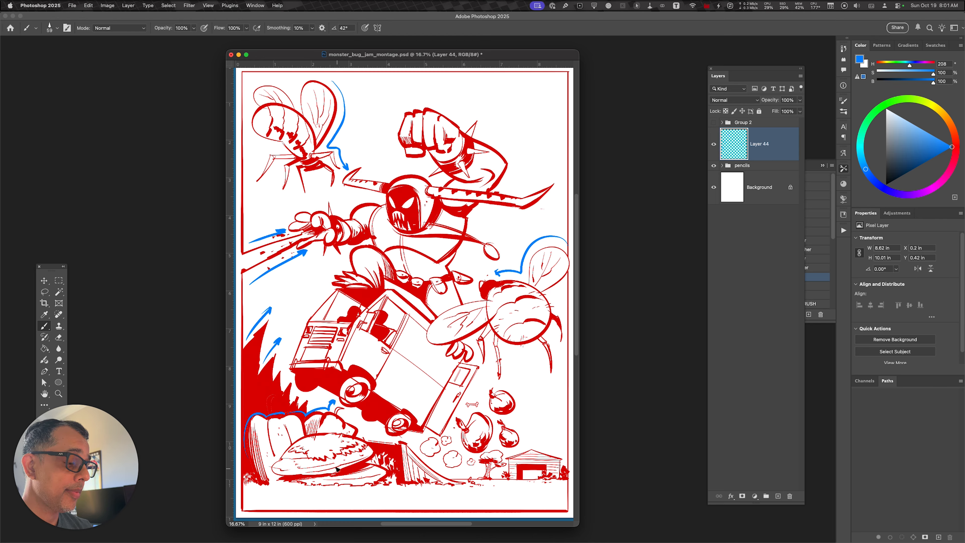
mouse_move(440, 473)
left_mouse_down()
mouse_move(413, 444)
mouse_move(421, 448)
left_mouse_up()
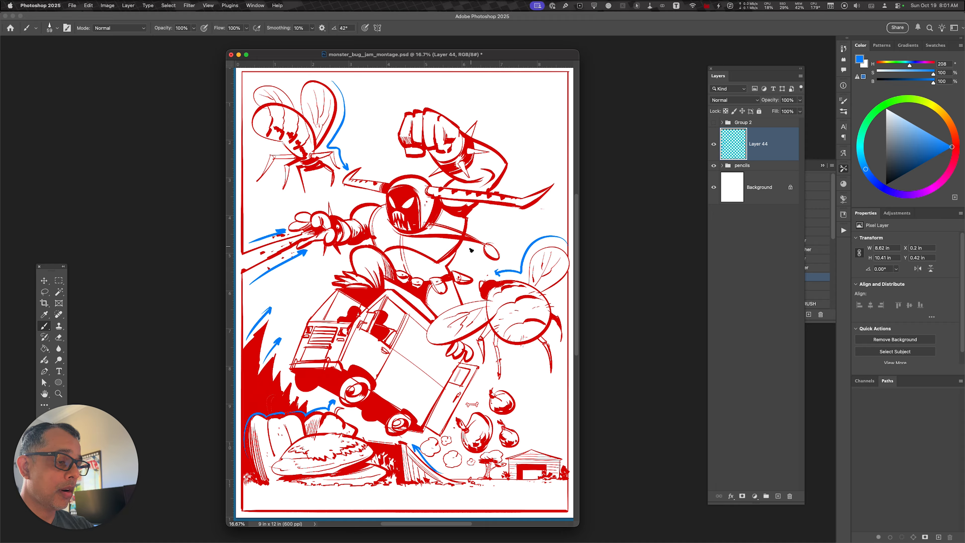
Draw upward blue arrows beside the van's front and rear, and an S-curved arrow through the three tumbling pumpkins
mouse_move(291, 352)
left_mouse_down()
mouse_move(302, 319)
mouse_move(328, 293)
left_mouse_up()
left_click_drag(464, 403, 486, 373)
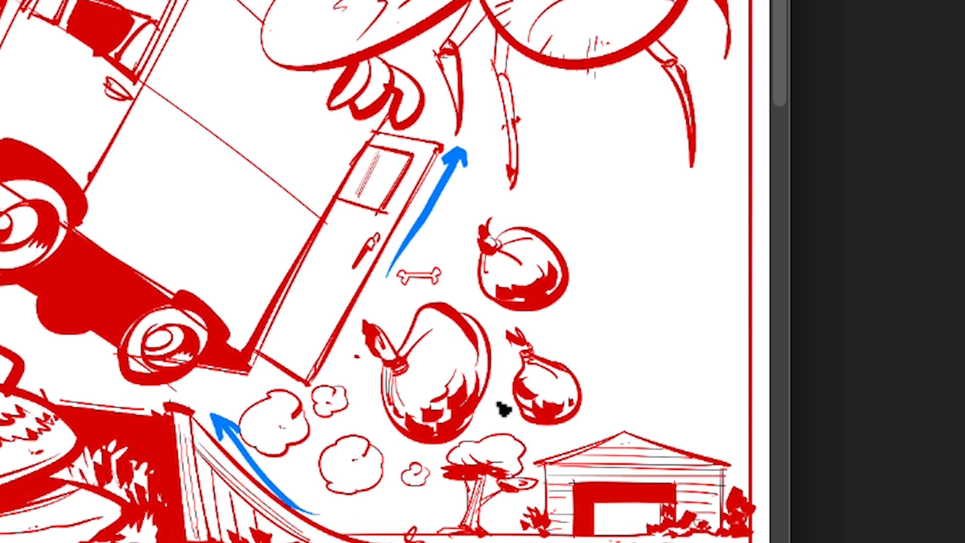
mouse_move(558, 411)
left_mouse_down()
mouse_move(565, 349)
mouse_move(519, 250)
mouse_move(416, 392)
mouse_move(361, 329)
left_mouse_up()
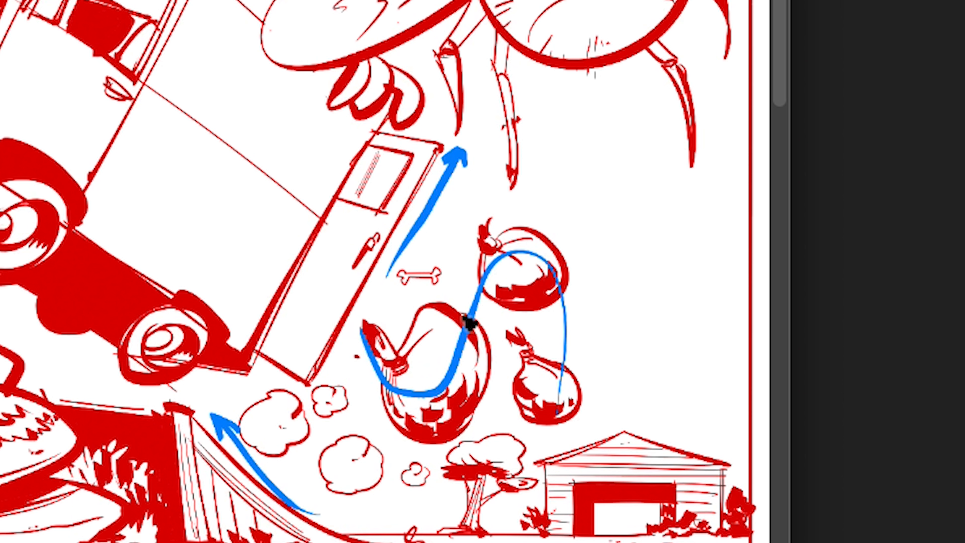
left_click_drag(366, 323, 370, 380)
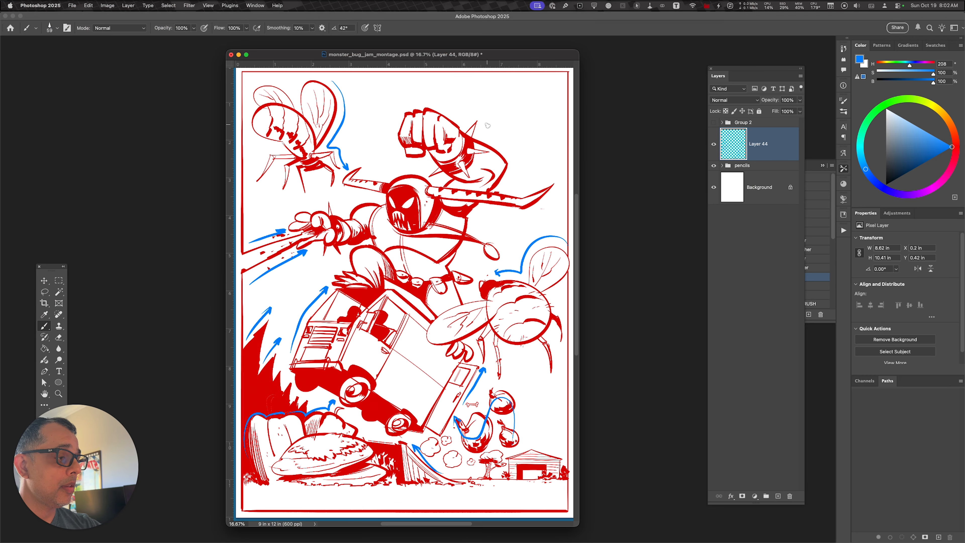
Draw blue arrows down the monster's raised arm and inward along both horns toward its head
mouse_move(474, 115)
left_mouse_down()
mouse_move(507, 136)
mouse_move(506, 178)
left_mouse_up()
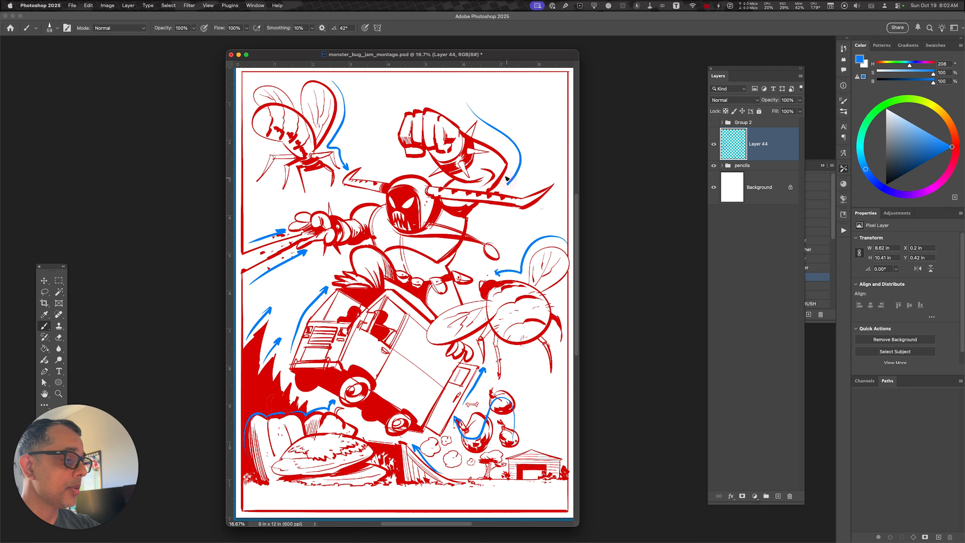
left_click_drag(376, 173, 387, 174)
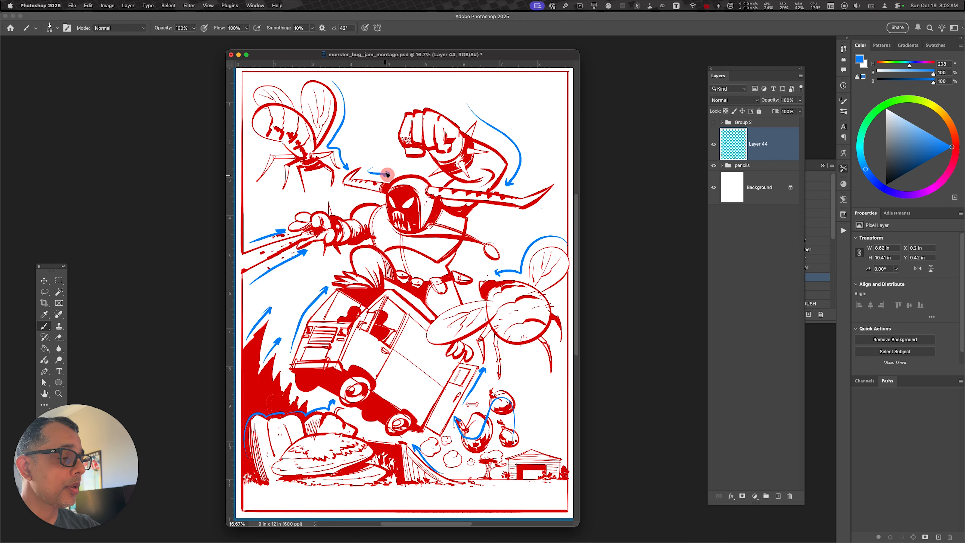
mouse_move(543, 181)
left_mouse_down()
mouse_move(507, 191)
mouse_move(447, 184)
left_mouse_up()
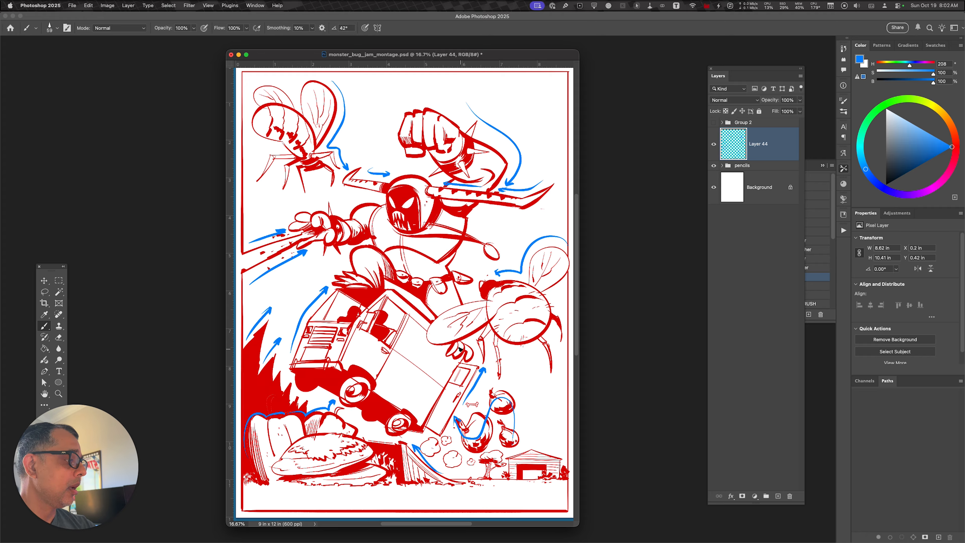
Hide the pencils group and the Layer 44 arrows, and show the coloured artwork in Group 2
left_click(714, 165)
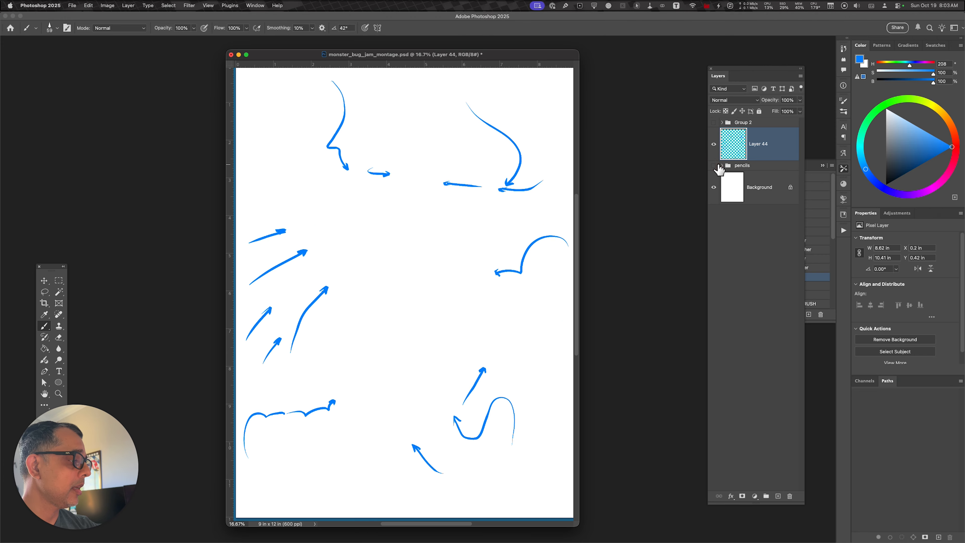
left_click(714, 146)
left_click(714, 123)
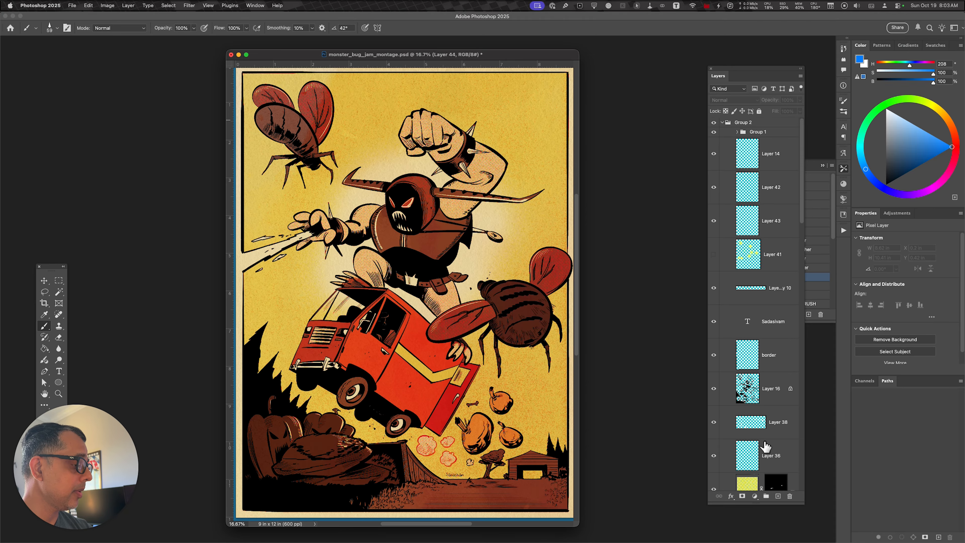
Add a new empty layer directly above the border layer
left_click(756, 368)
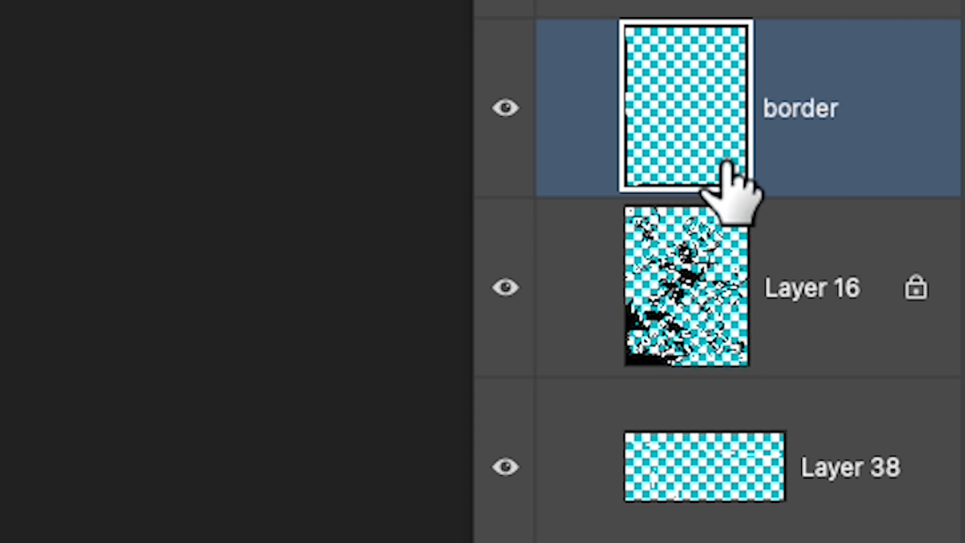
left_click_drag(727, 162, 726, 162)
key("super+alt+shift+n")
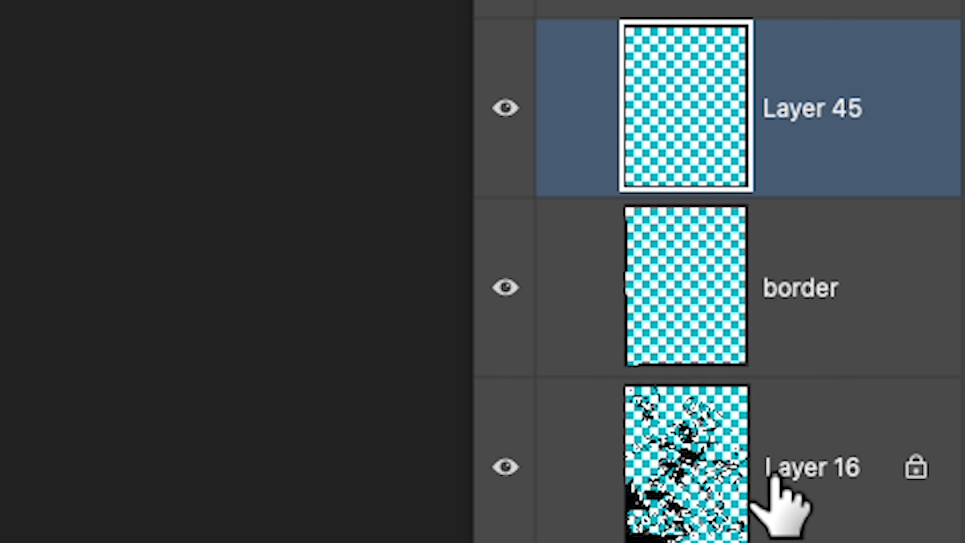
Set the foreground colour to a fully saturated, full-brightness yellow with hue 61
left_click(819, 119)
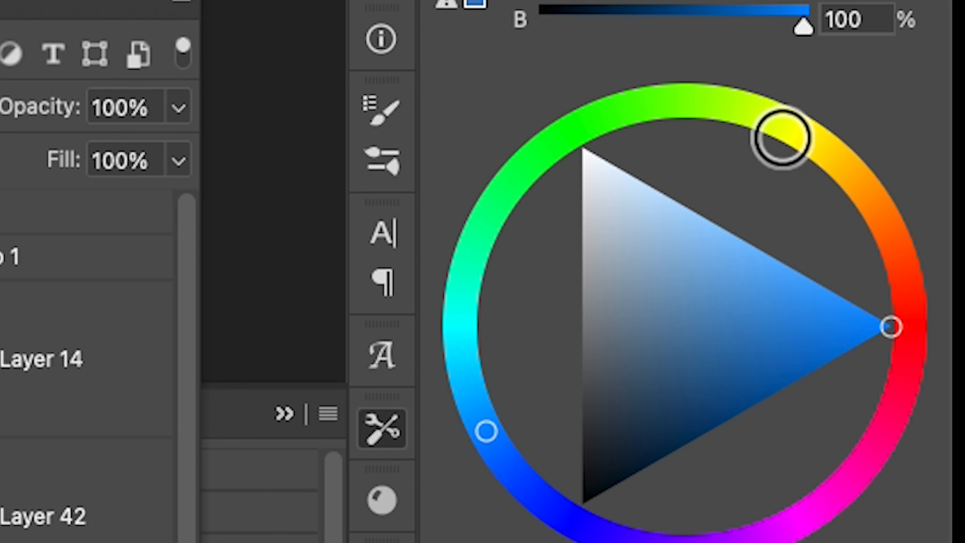
left_click(791, 129)
left_click(937, 314)
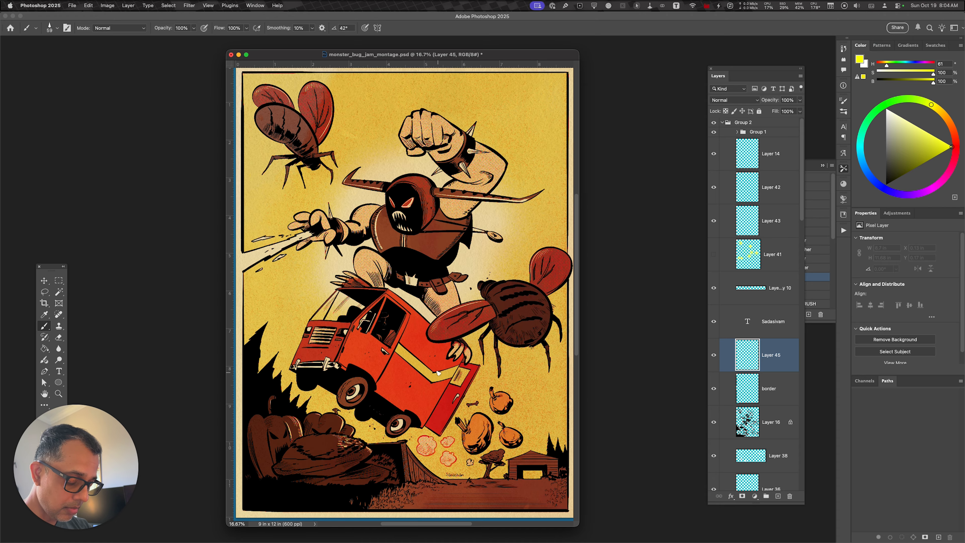
Choose a soft round brush with 0% hardness and set its size to 488 px
key("b")
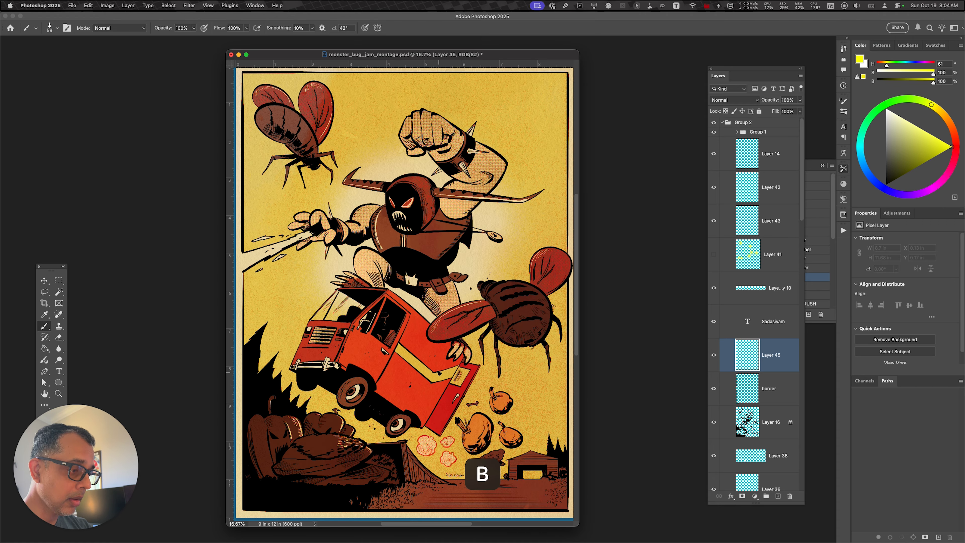
left_click(57, 29)
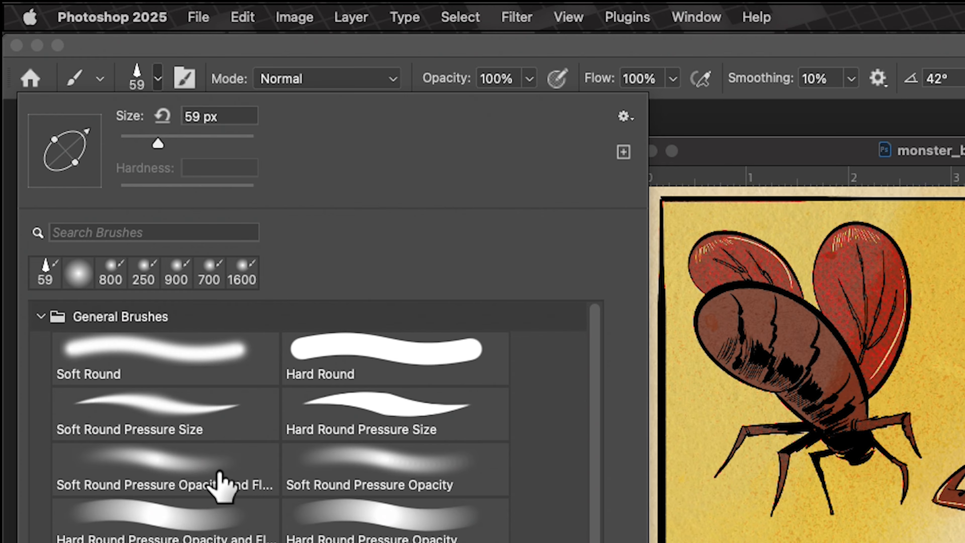
left_click(176, 480)
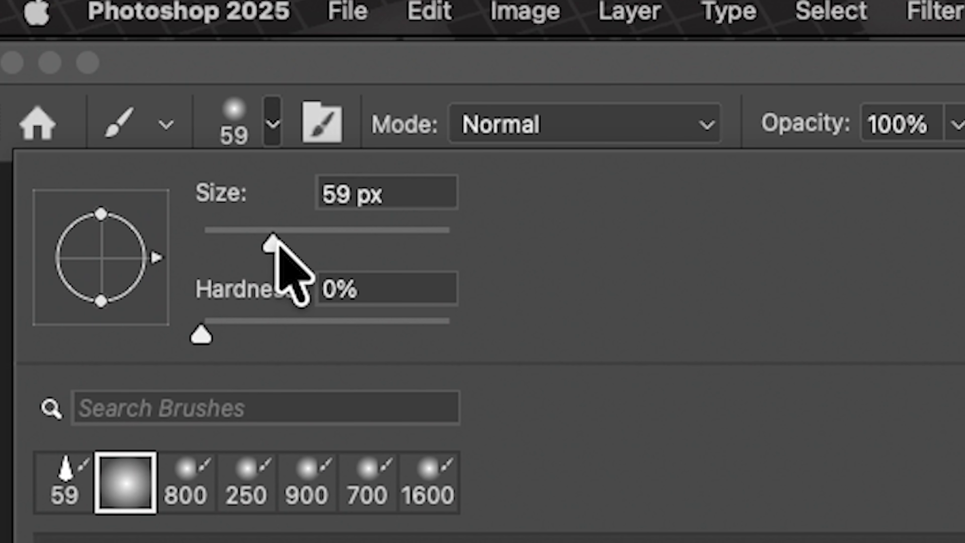
left_click_drag(274, 244, 421, 243)
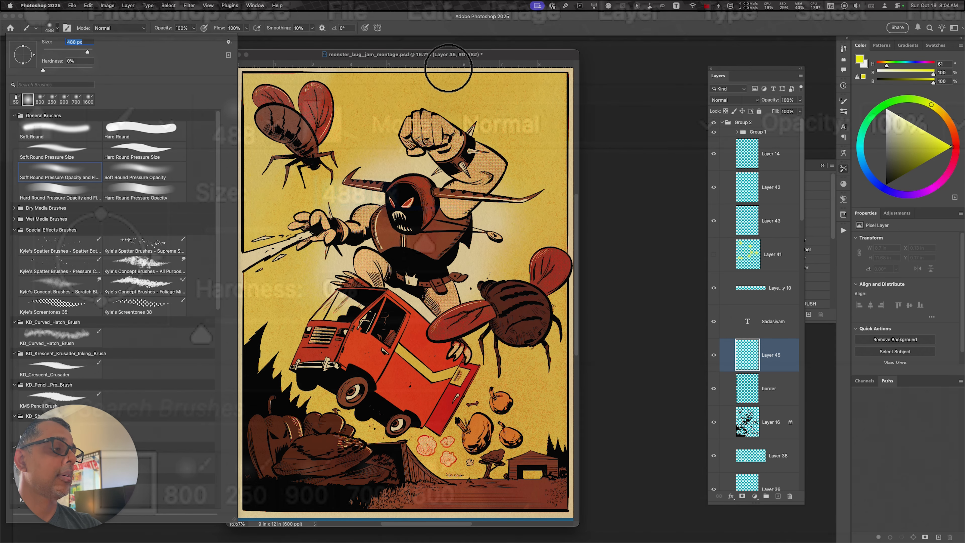
key("Return")
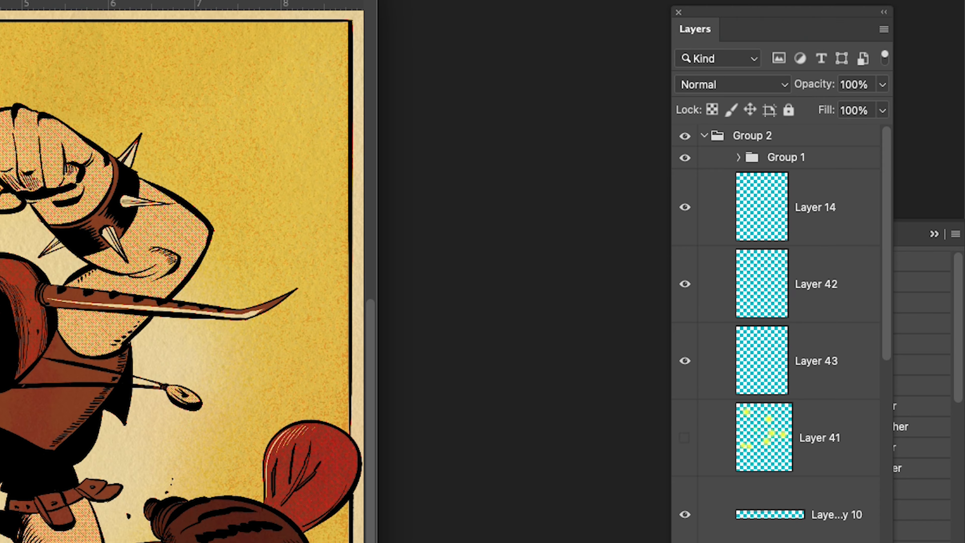
Set the new layer's blend mode to Screen and toggle the grayscale proof on and off to check the values
left_click(722, 84)
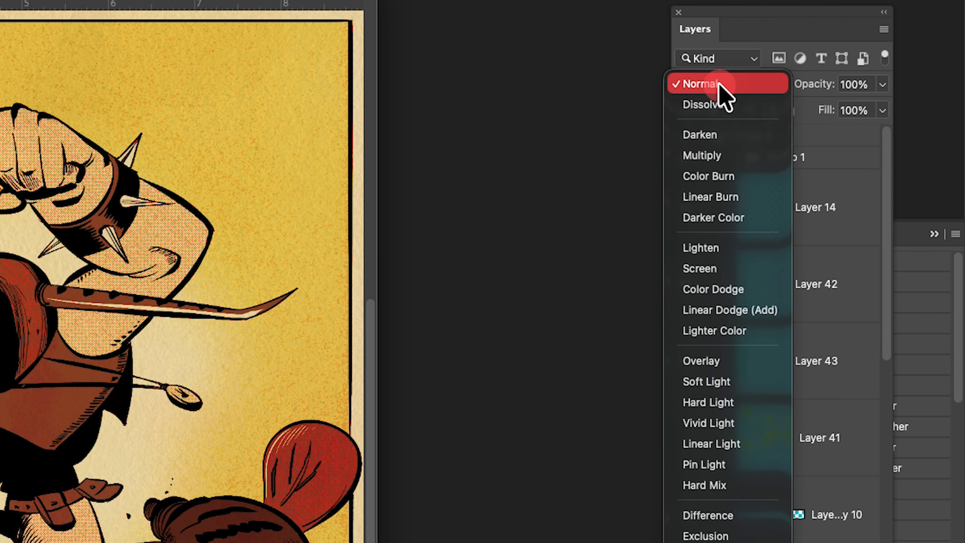
left_click(738, 268)
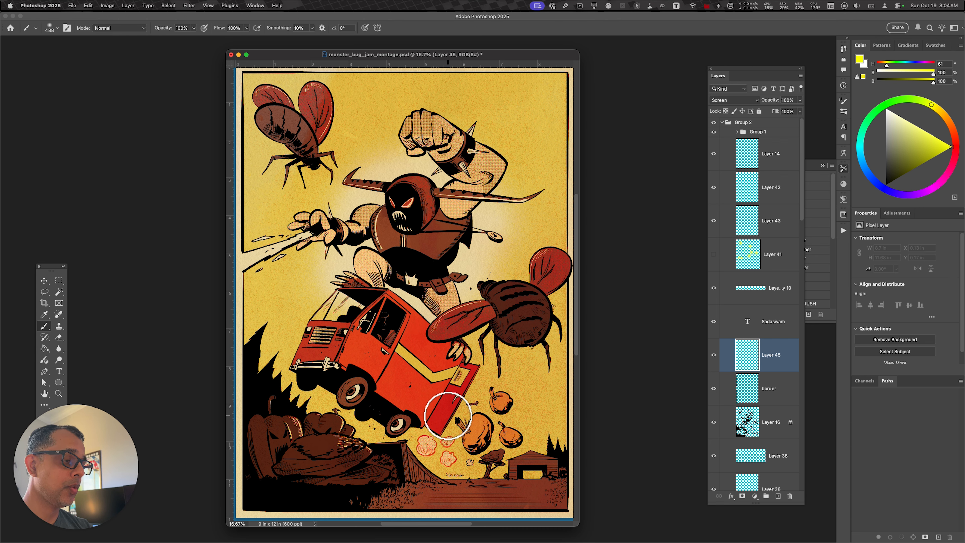
key("super+y")
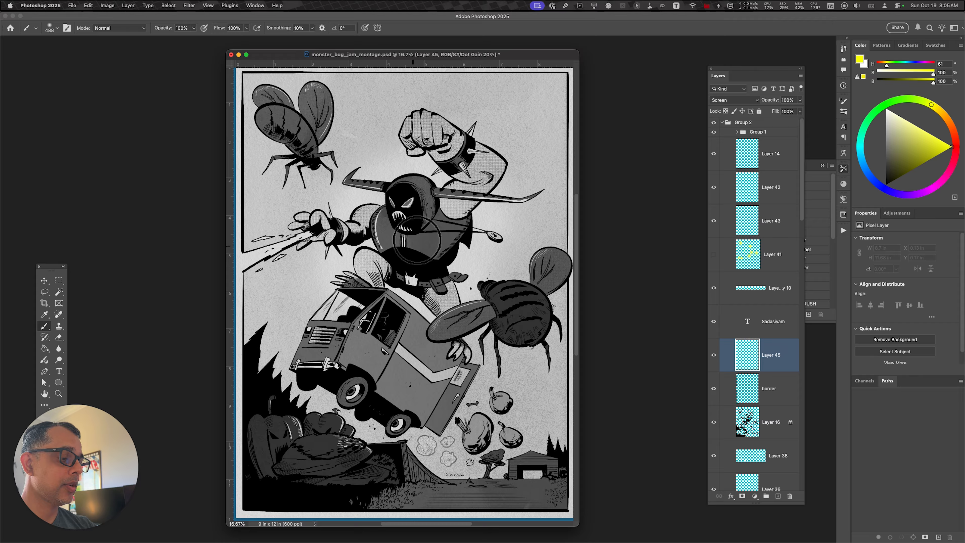
key("super+y")
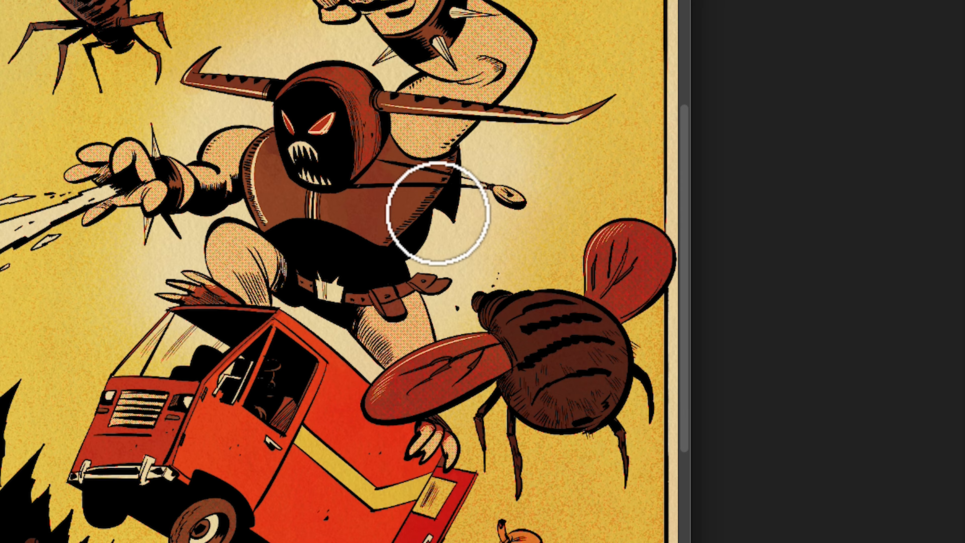
Paint soft yellow glows along the monster's torso, the larger bug's back and wing, and the monster's head, undoing one stroke
mouse_move(438, 212)
left_mouse_down()
mouse_move(405, 261)
mouse_move(433, 237)
mouse_move(420, 293)
mouse_move(411, 277)
mouse_move(432, 300)
left_mouse_up()
mouse_move(530, 282)
left_mouse_down()
mouse_move(590, 291)
mouse_move(580, 256)
mouse_move(597, 265)
mouse_move(582, 304)
mouse_move(637, 237)
mouse_move(628, 319)
left_mouse_up()
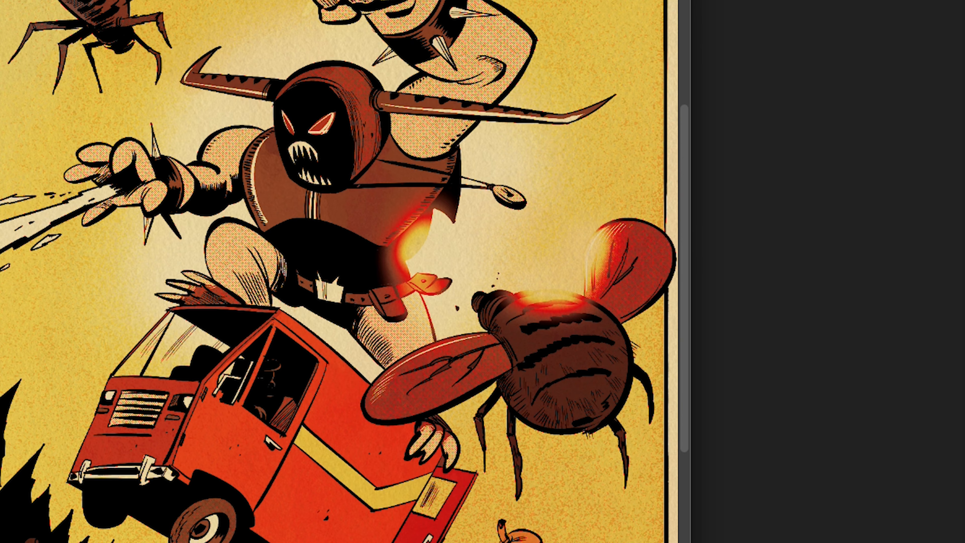
mouse_move(355, 69)
left_mouse_down()
mouse_move(385, 100)
mouse_move(392, 81)
mouse_move(369, 60)
left_mouse_up()
key("ctrl+z")
mouse_move(393, 100)
left_mouse_down()
mouse_move(346, 54)
mouse_move(380, 76)
mouse_move(377, 97)
left_mouse_up()
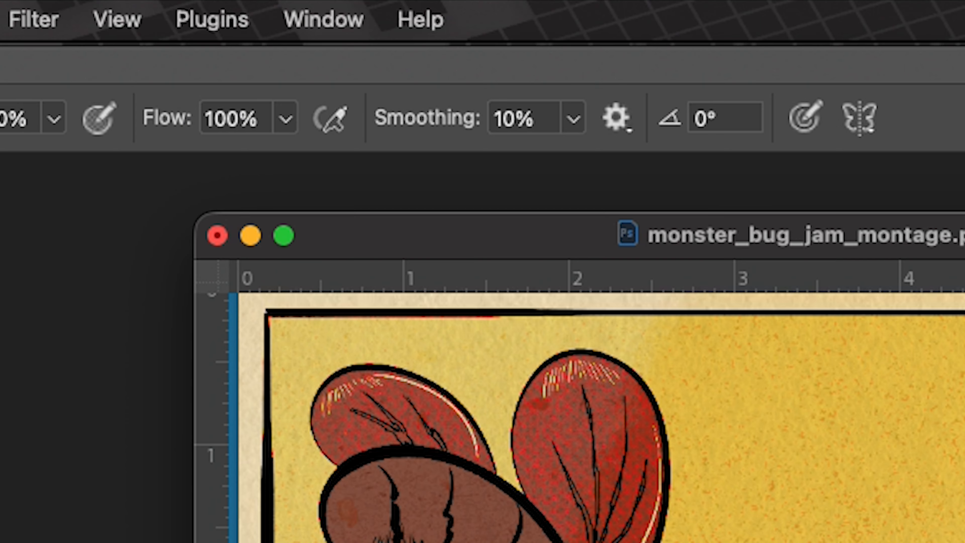
Lower the brush flow and paint a subtle yellow glow along the edge of the upper bug's wing
left_click(284, 120)
left_click_drag(262, 154, 223, 177)
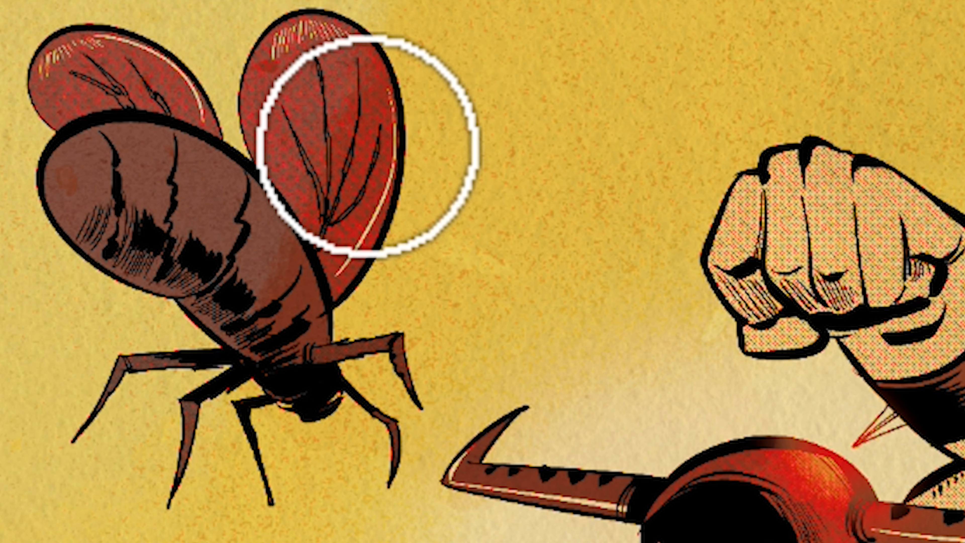
mouse_move(367, 147)
left_mouse_down()
mouse_move(373, 154)
mouse_move(383, 142)
mouse_move(384, 181)
mouse_move(390, 122)
left_mouse_up()
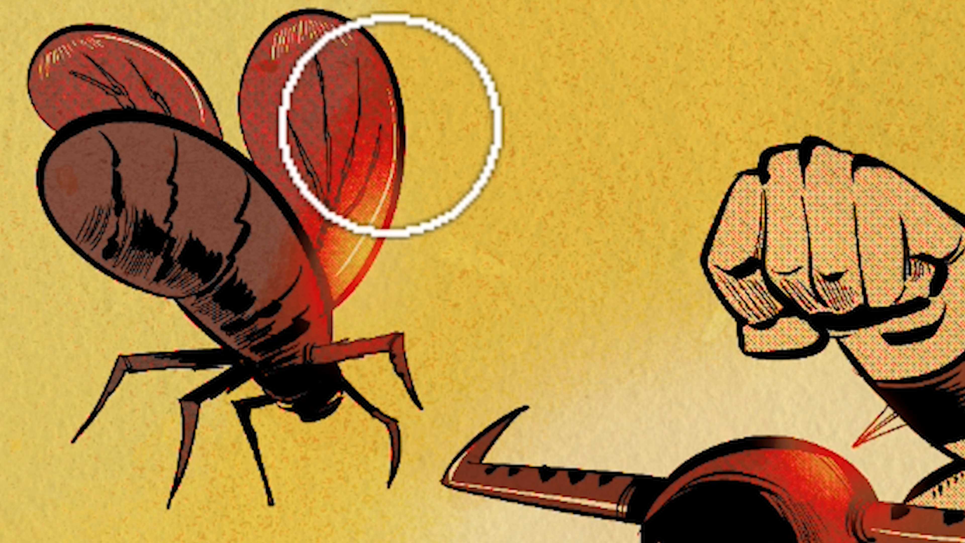